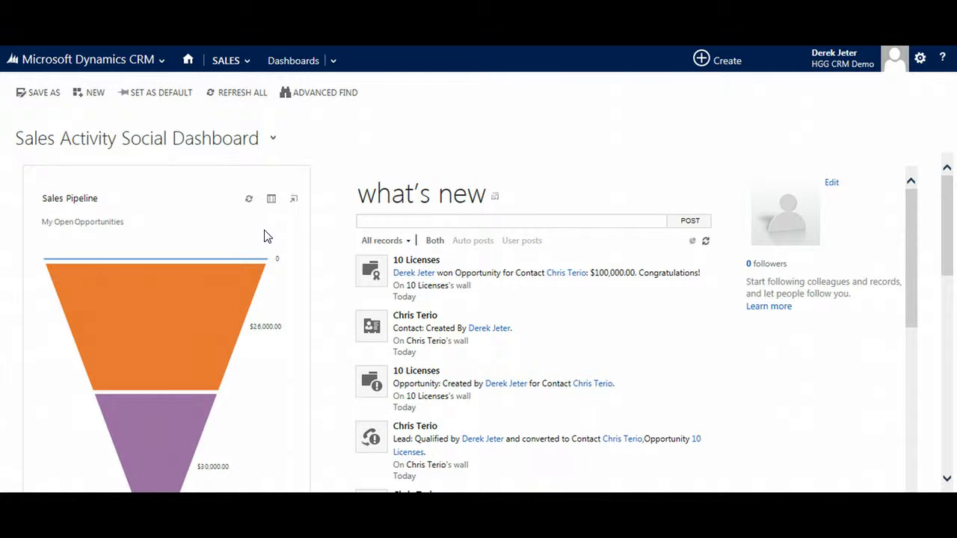
# - Review the Sales Activity Social Dashboard feed and charts, then open the dashboard list
pyautogui.click(246, 236)
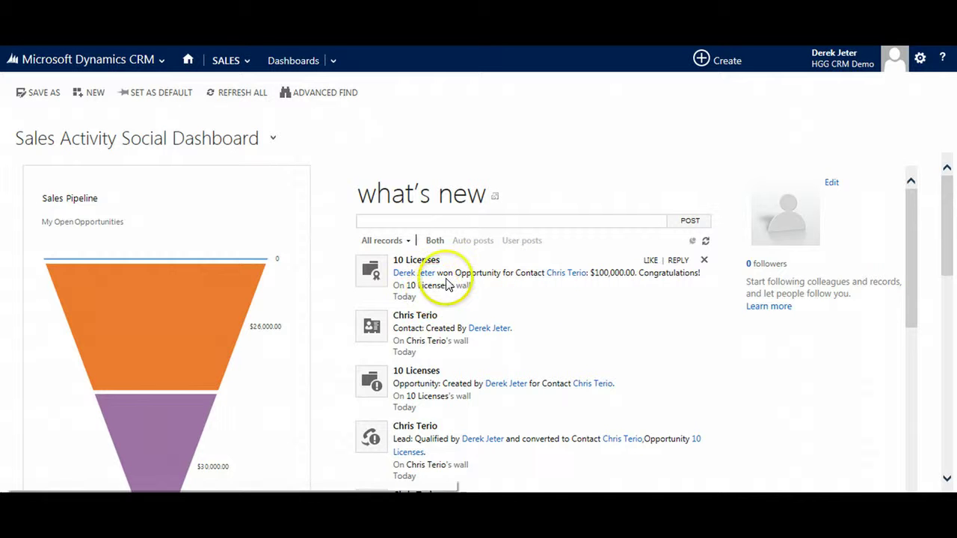
pyautogui.scroll(-5, 442, 291)
pyautogui.scroll(-10, 448, 286)
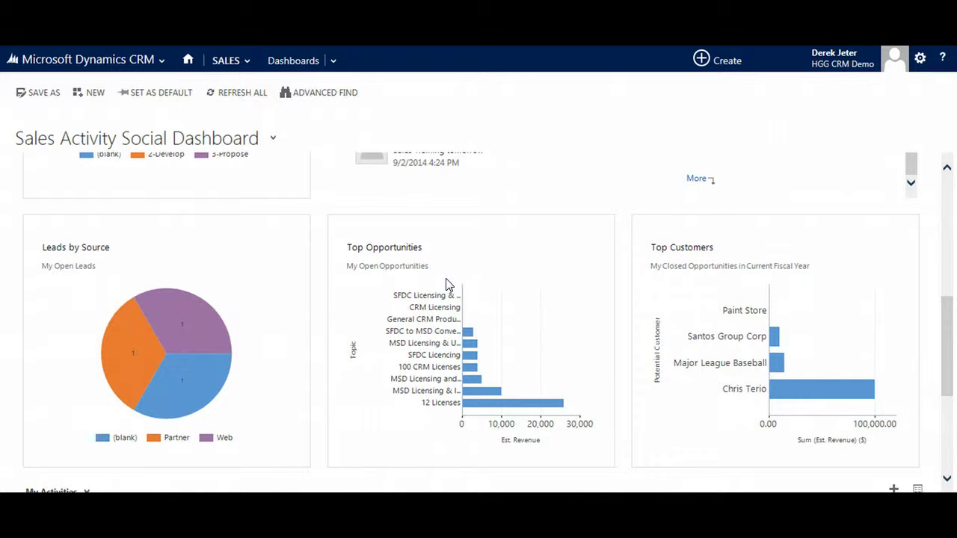
pyautogui.scroll(15, 447, 286)
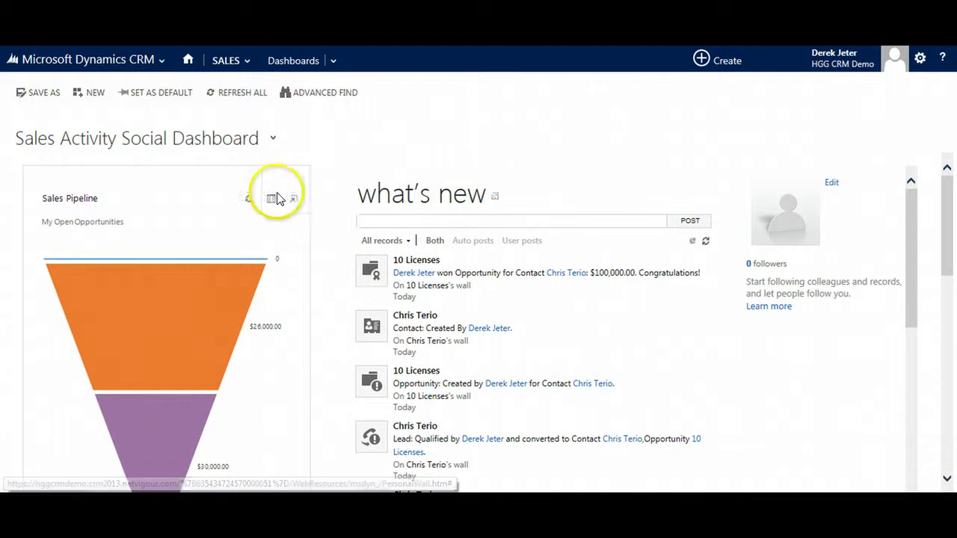
pyautogui.click(274, 138)
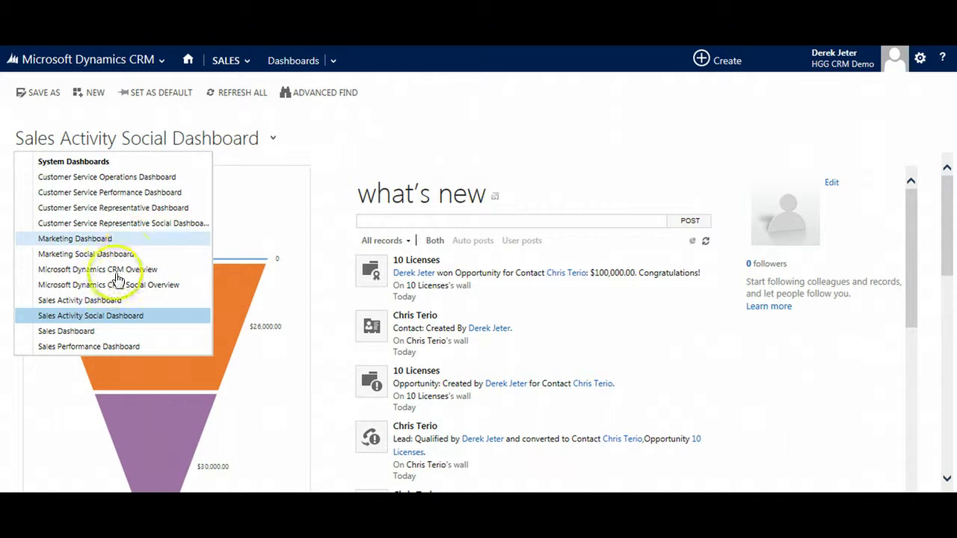
# - Switch to the Sales Activity Dashboard and look through its KPI charts and Activities list
pyautogui.click(94, 303)
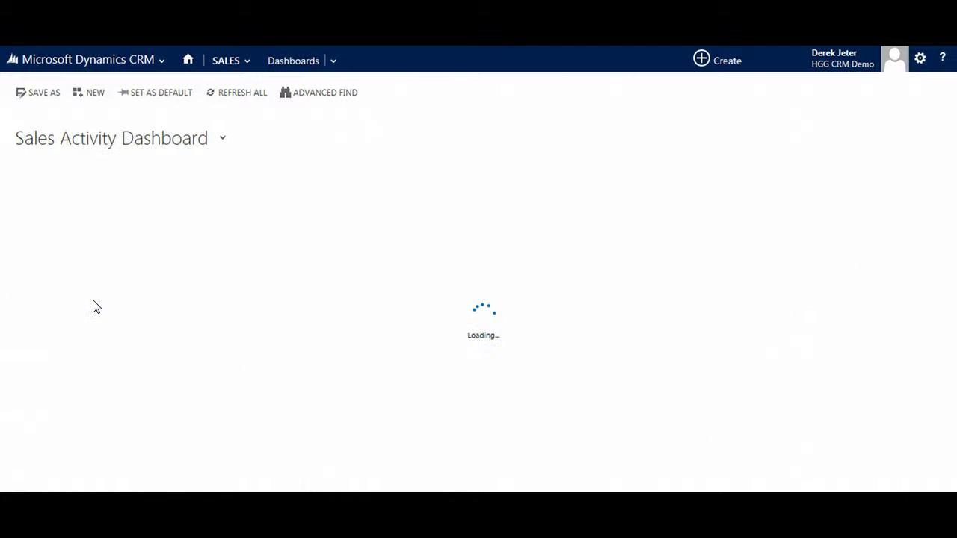
pyautogui.click(134, 298)
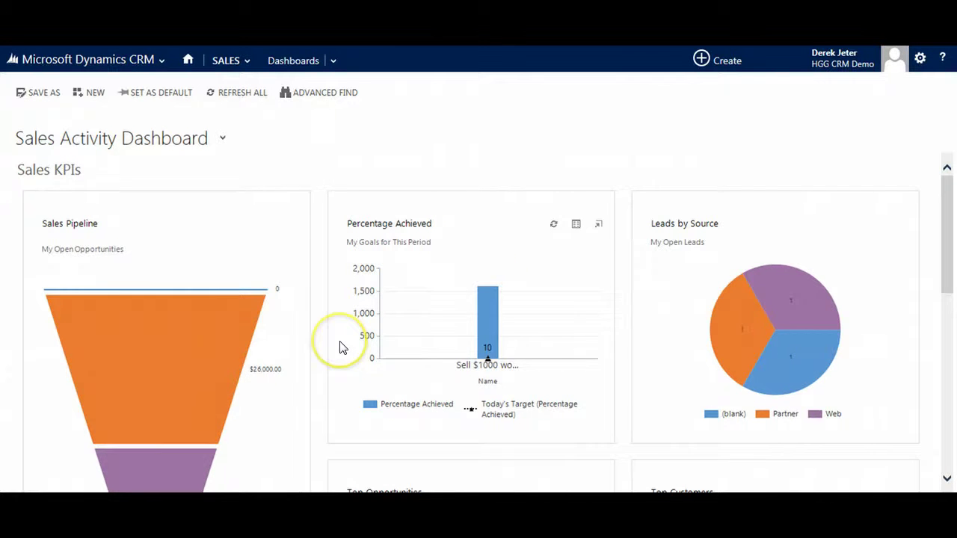
pyautogui.scroll(-2, 340, 346)
pyautogui.scroll(-2, 340, 346)
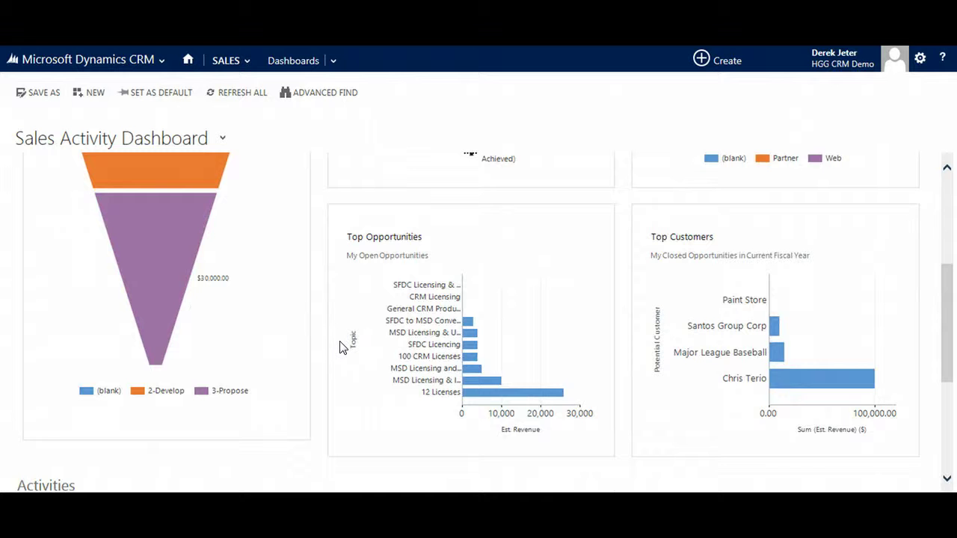
pyautogui.scroll(-2, 341, 347)
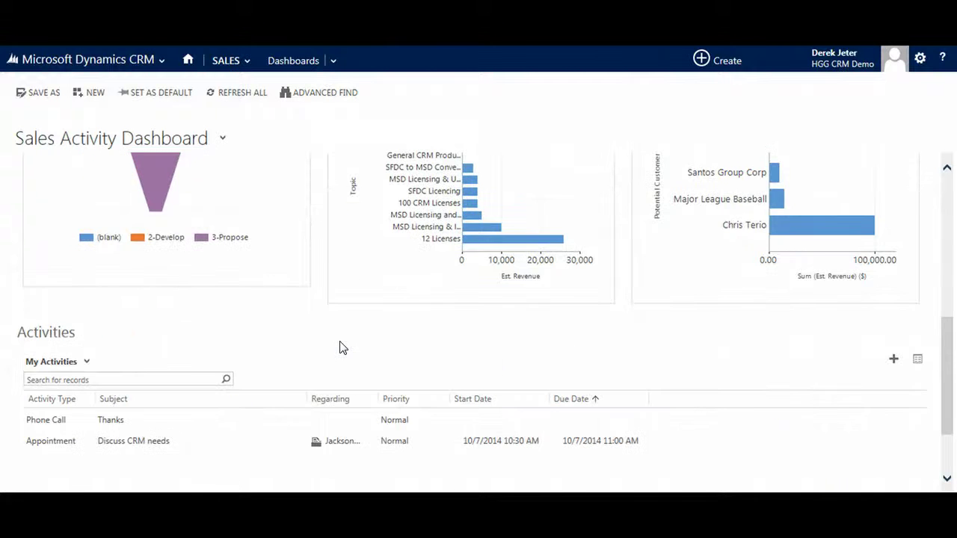
pyautogui.scroll(6, 340, 347)
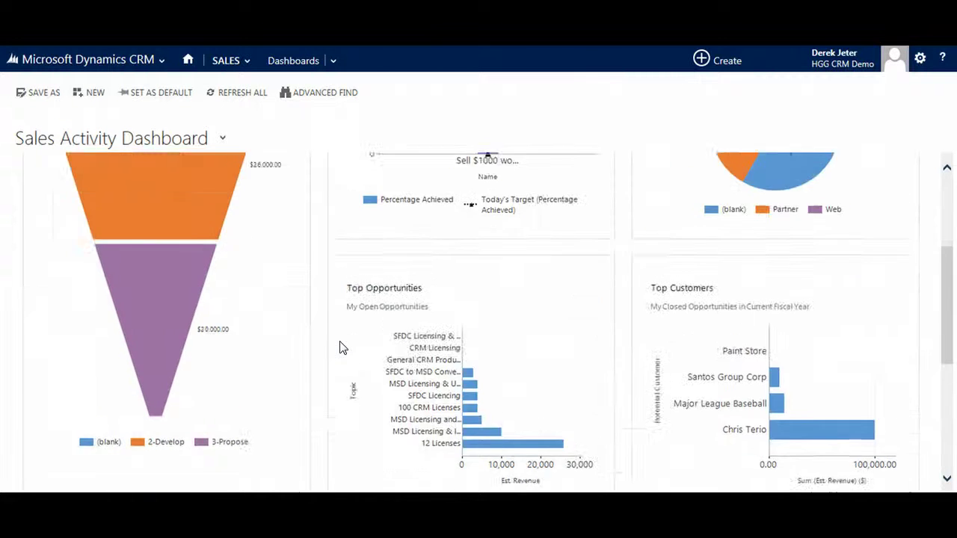
pyautogui.click(226, 138)
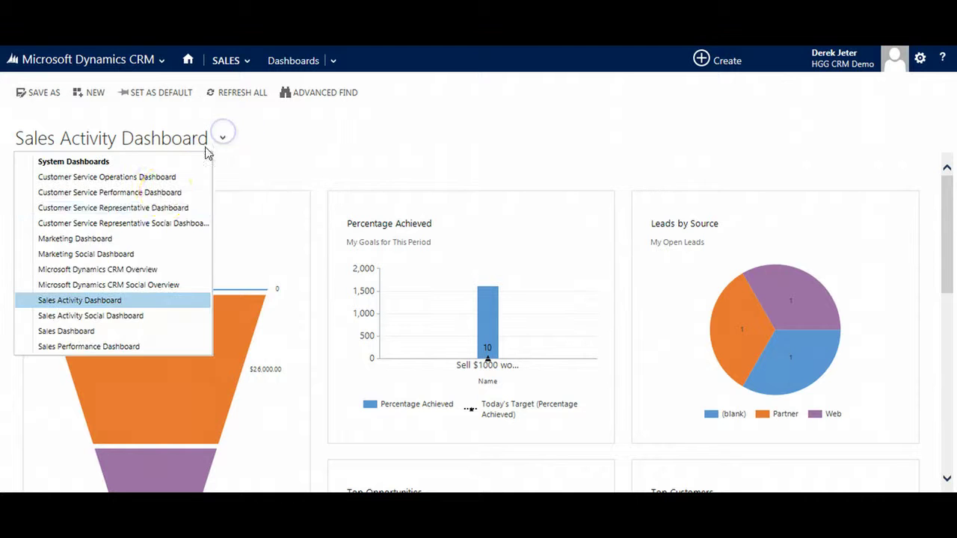
# - Select the Sales Dashboard and review its activities, opportunities, leads, accounts and pipeline charts
pyautogui.click(99, 332)
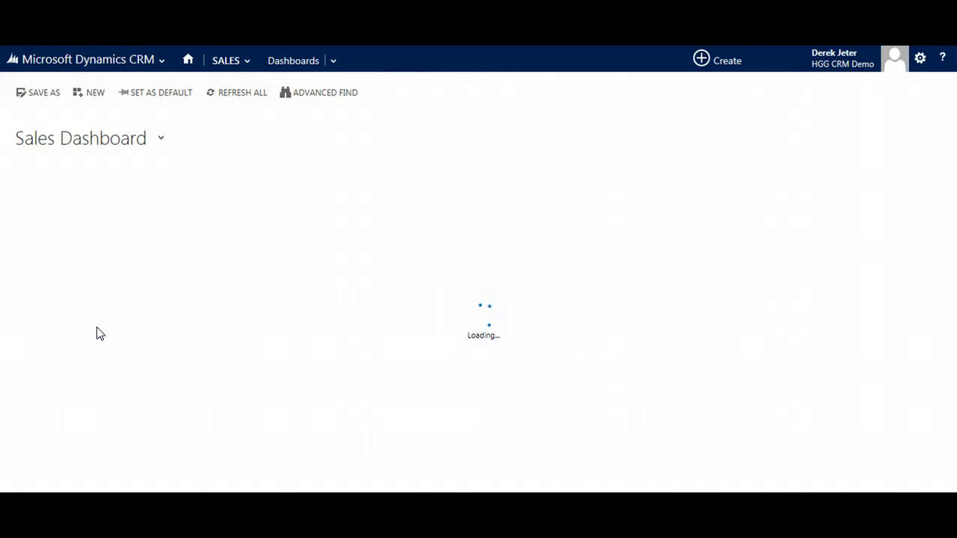
pyautogui.click(412, 329)
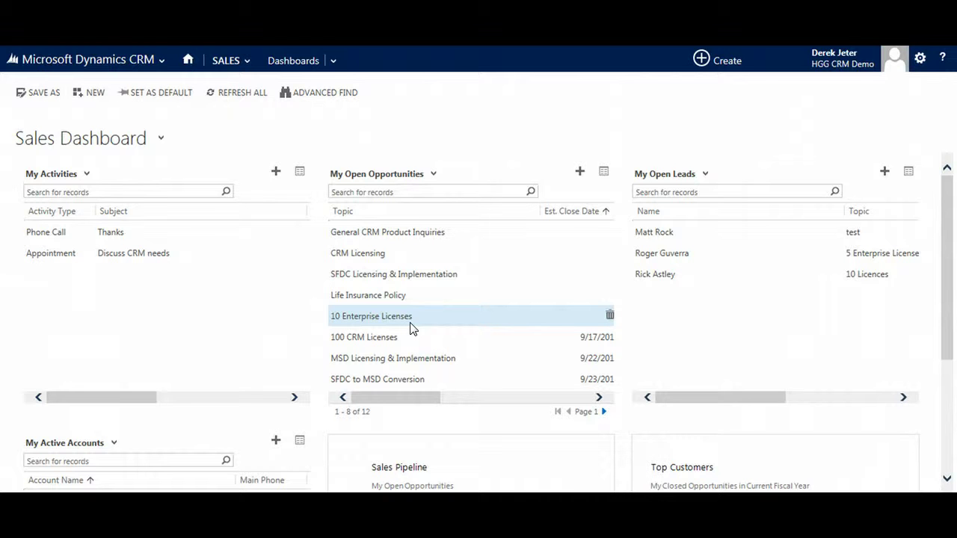
pyautogui.scroll(-3, 382, 302)
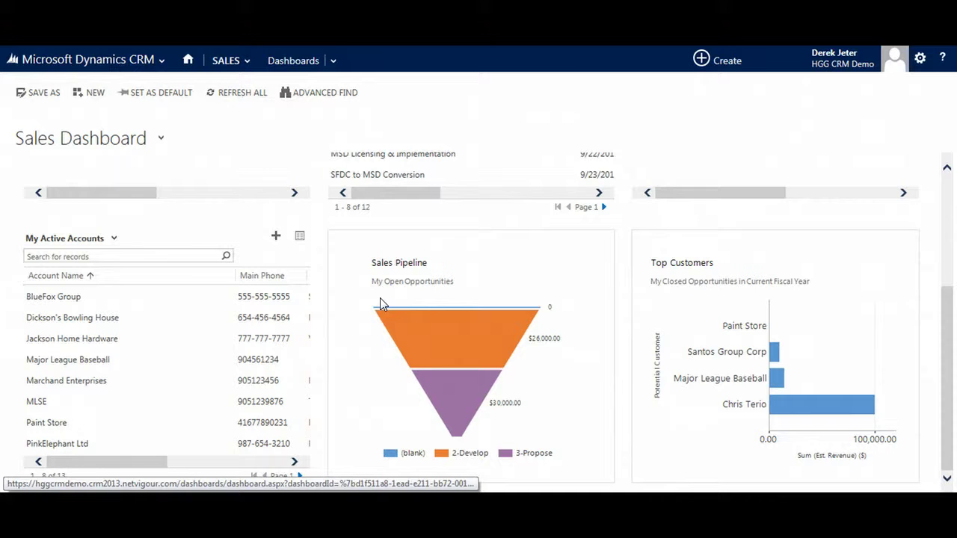
pyautogui.scroll(3, 380, 297)
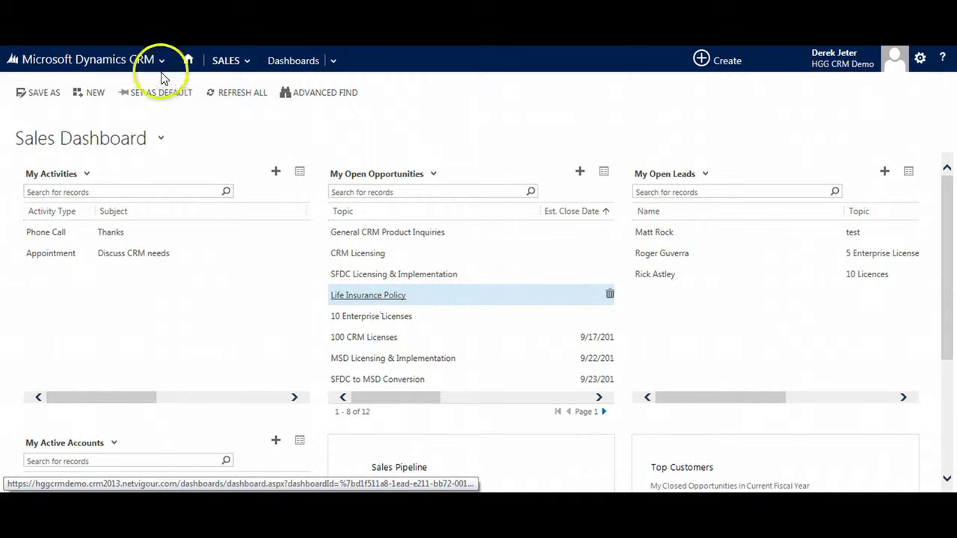
# - Go to the Sales area and open the My Open Leads list
pyautogui.click(232, 61)
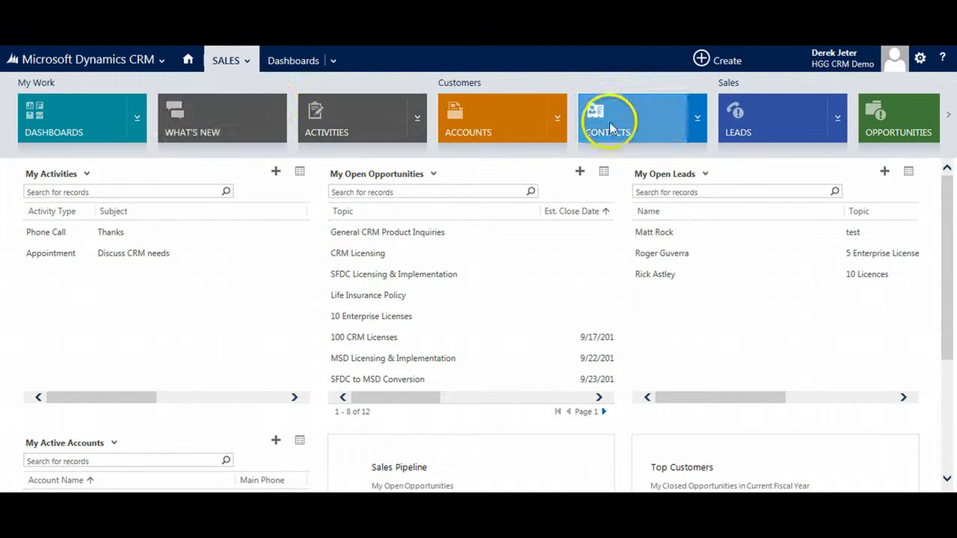
pyautogui.click(758, 122)
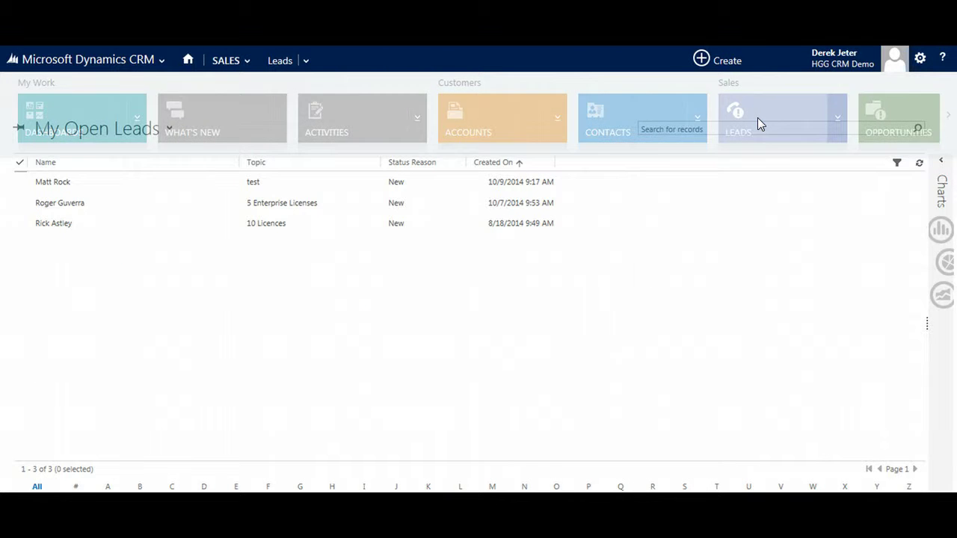
pyautogui.click(738, 118)
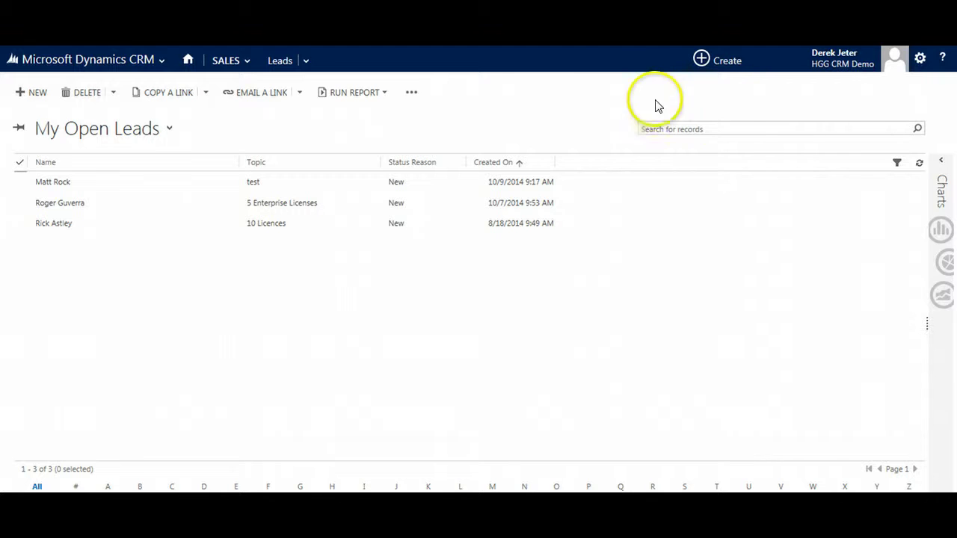
# - Start a new lead with the topic '20 Licenses'
pyautogui.click(38, 95)
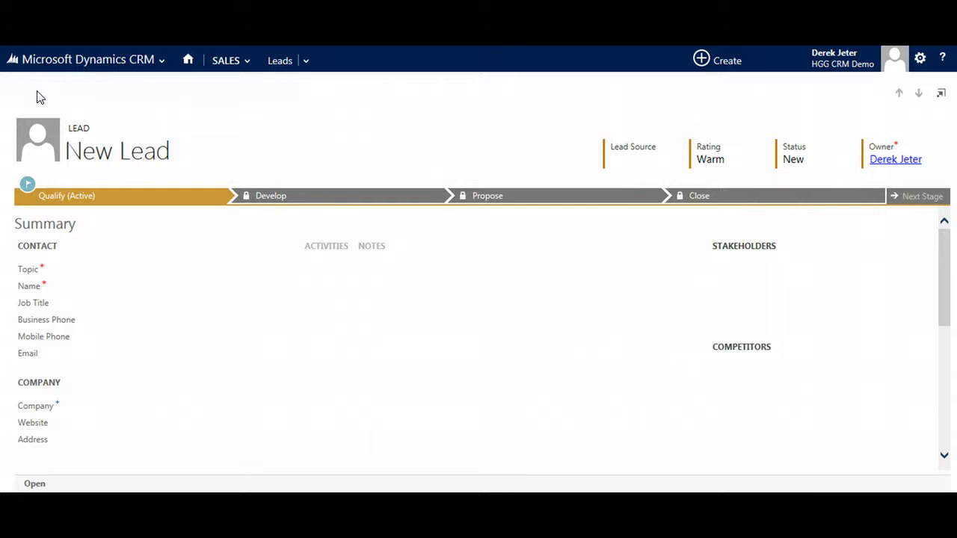
pyautogui.click(75, 147)
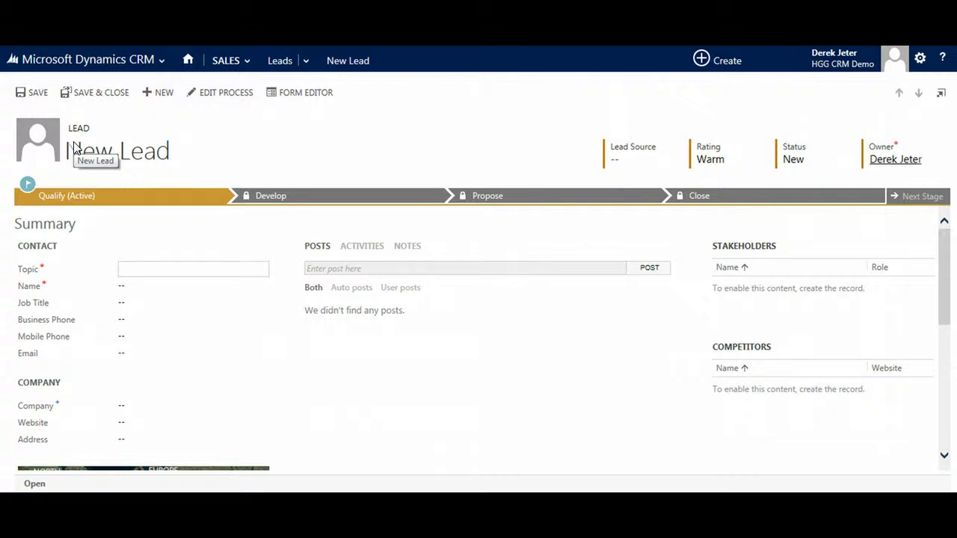
pyautogui.click(81, 150)
pyautogui.click(145, 267)
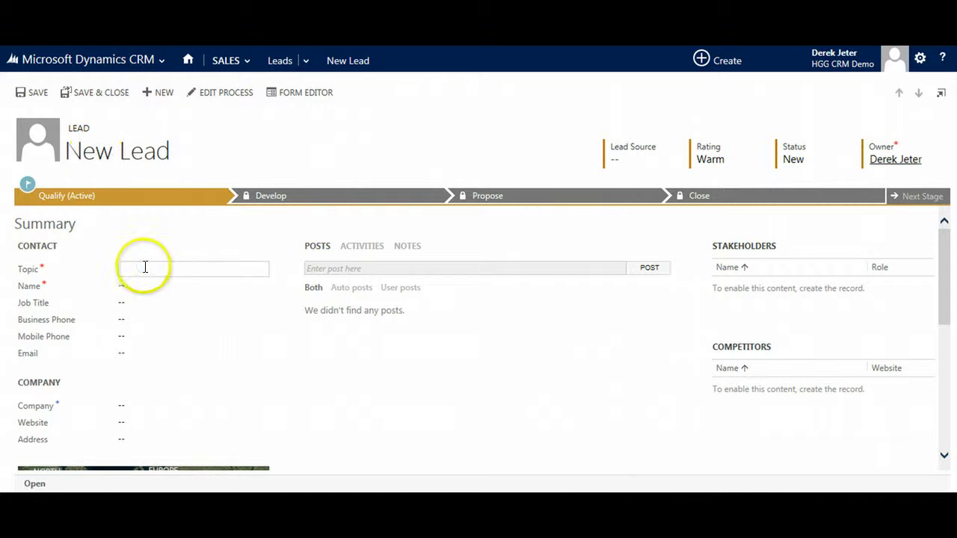
pyautogui.write('20 Li')
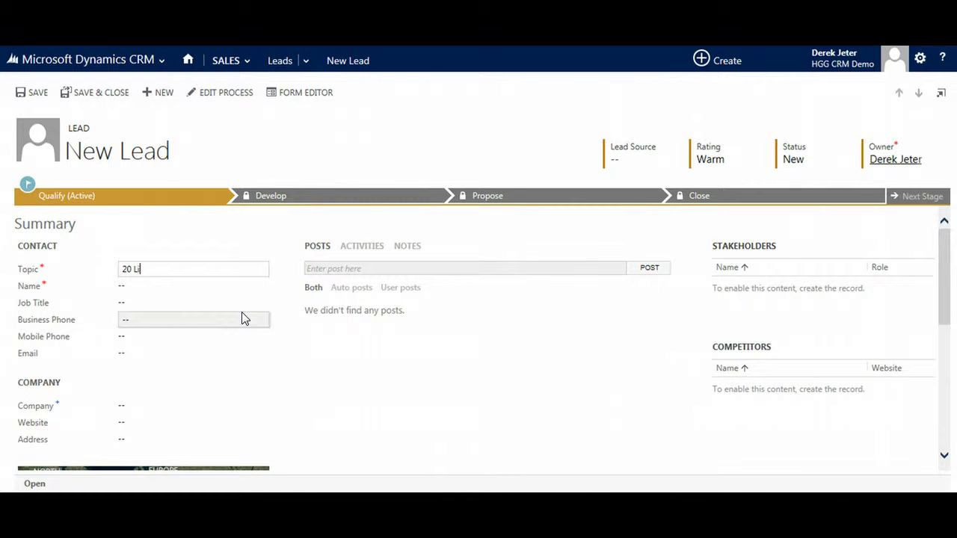
pyautogui.write('censes')
# - Enter the lead's first and last name and the job title CEO
pyautogui.press('Tab')
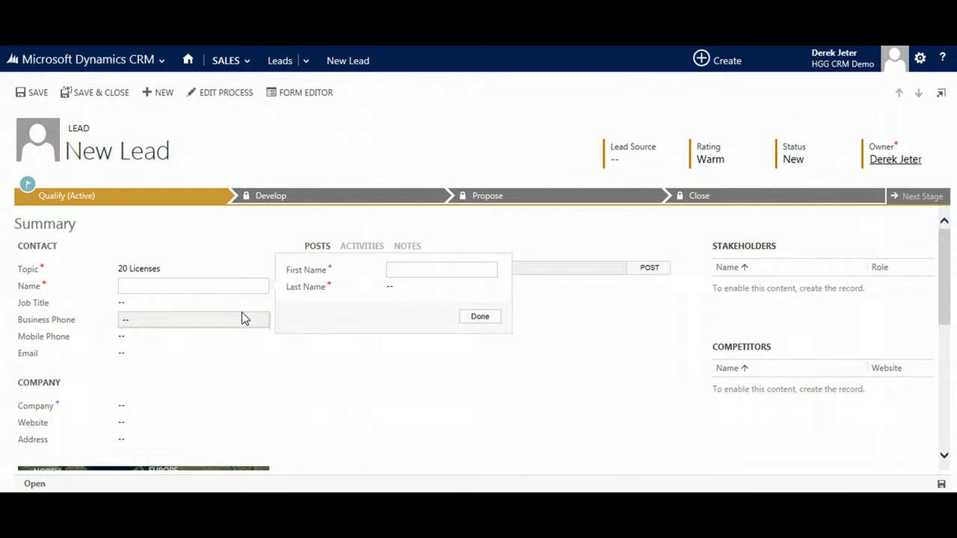
pyautogui.press('Tab')
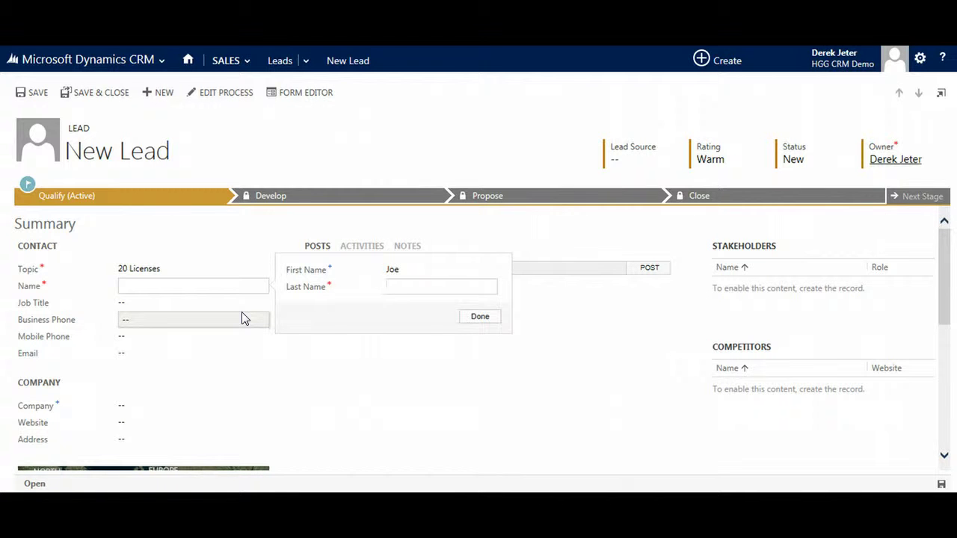
pyautogui.press('Tab')
pyautogui.press('Return')
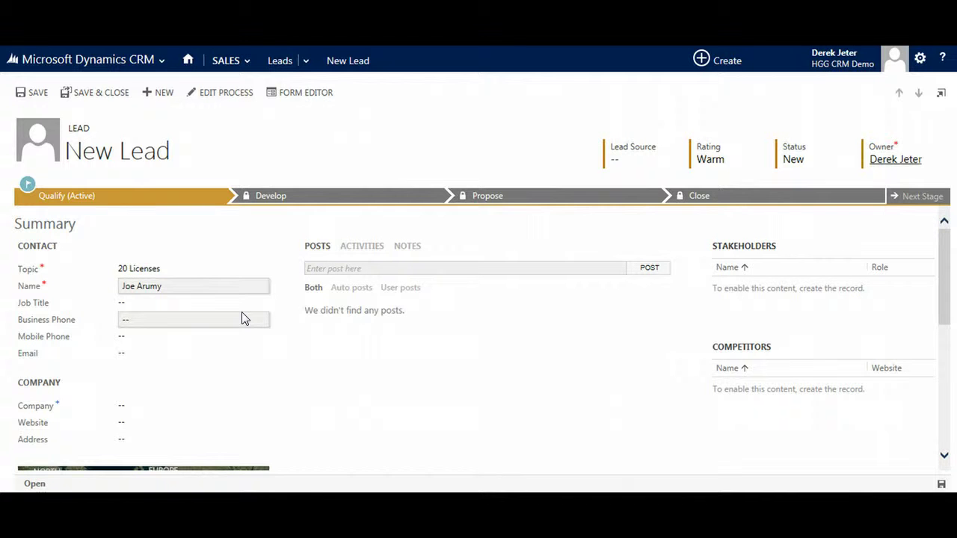
pyautogui.press('Tab')
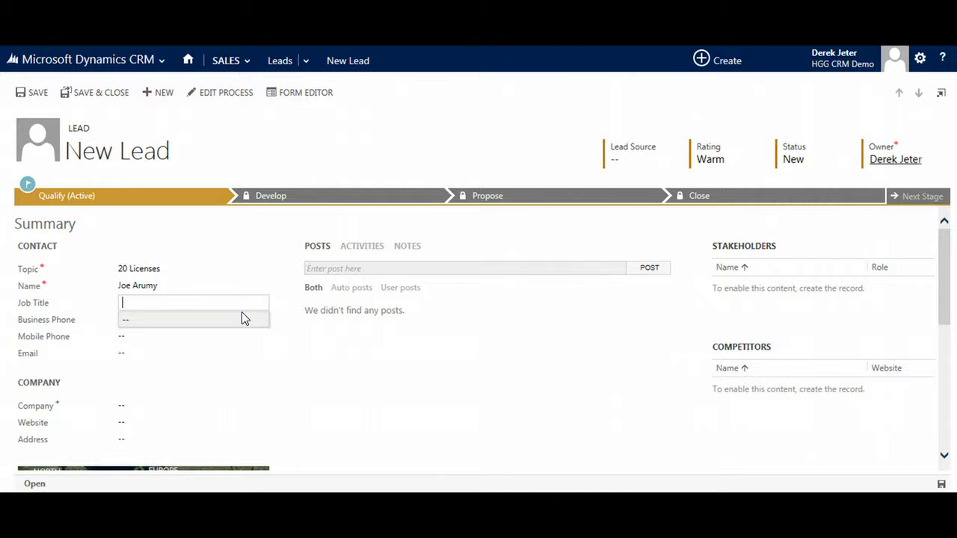
pyautogui.write('CEO')
pyautogui.press('Tab')
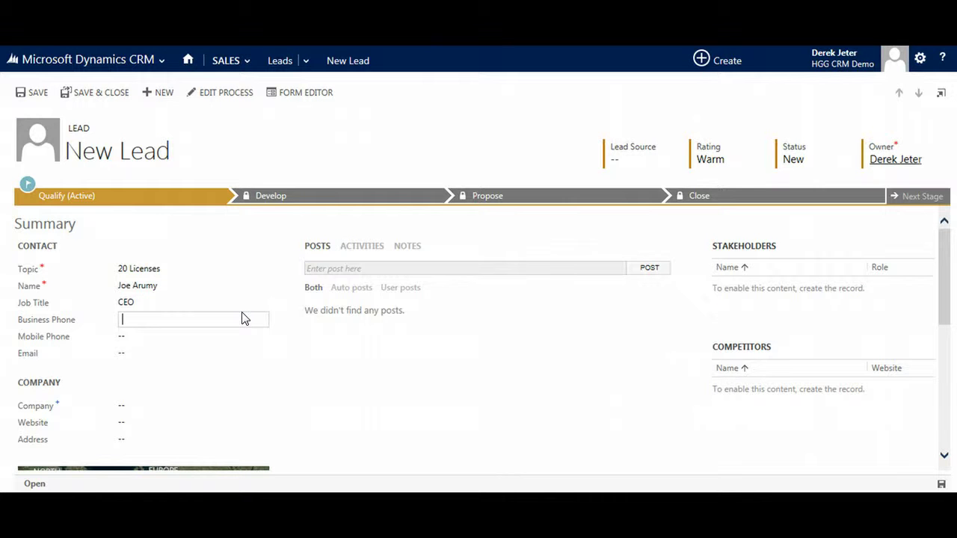
# - Enter the lead's business phone, mobile phone, email and company 'Arumy associates'
pyautogui.press('Tab')
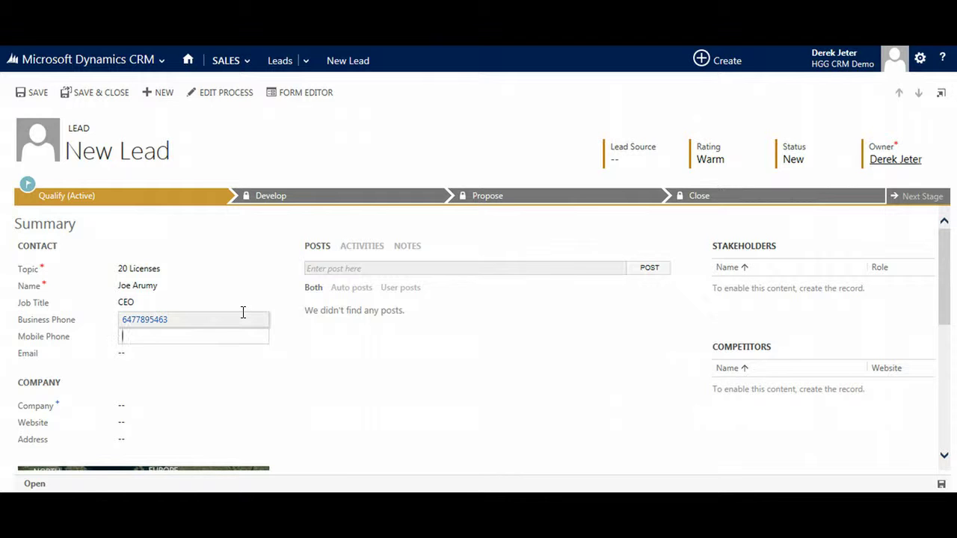
pyautogui.press('Tab')
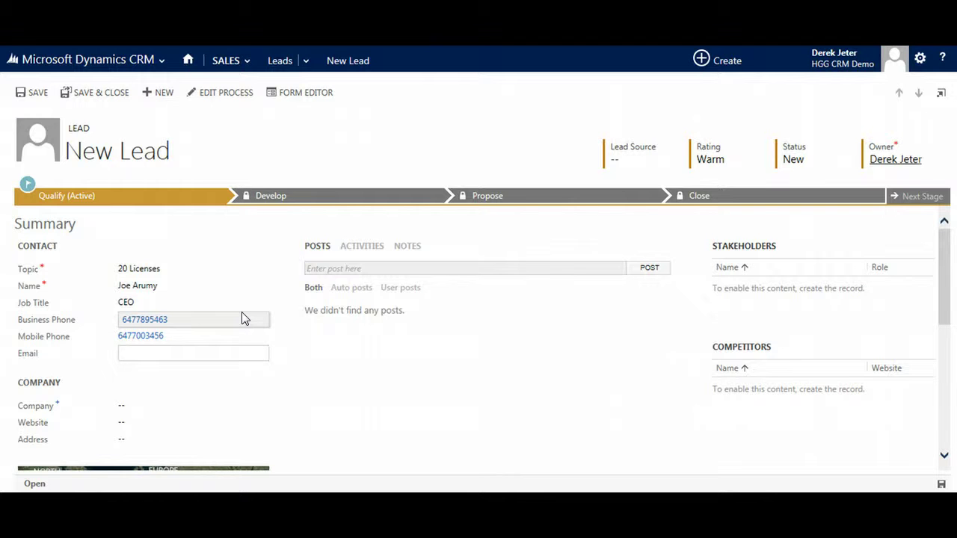
pyautogui.press('Tab')
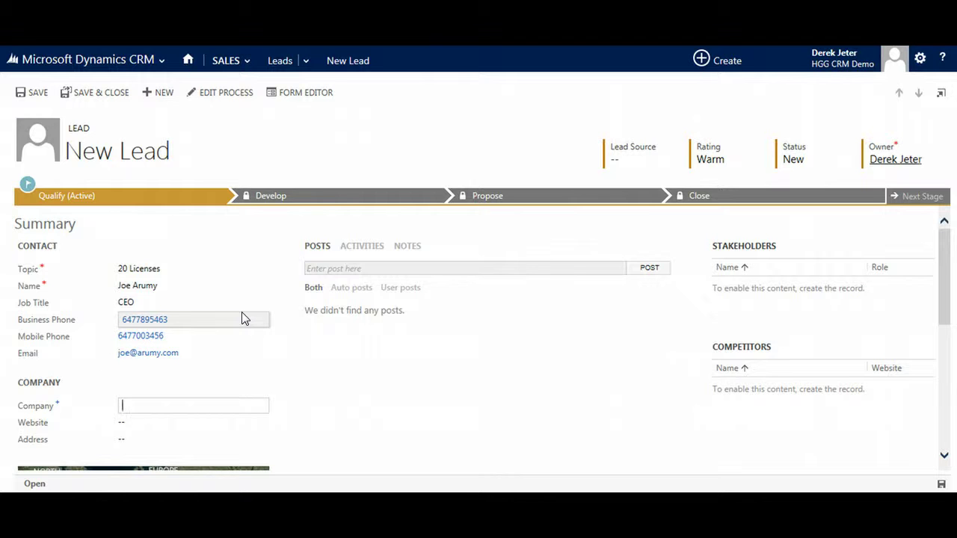
pyautogui.write('Arumy associates')
pyautogui.press('Tab')
pyautogui.press('Tab')
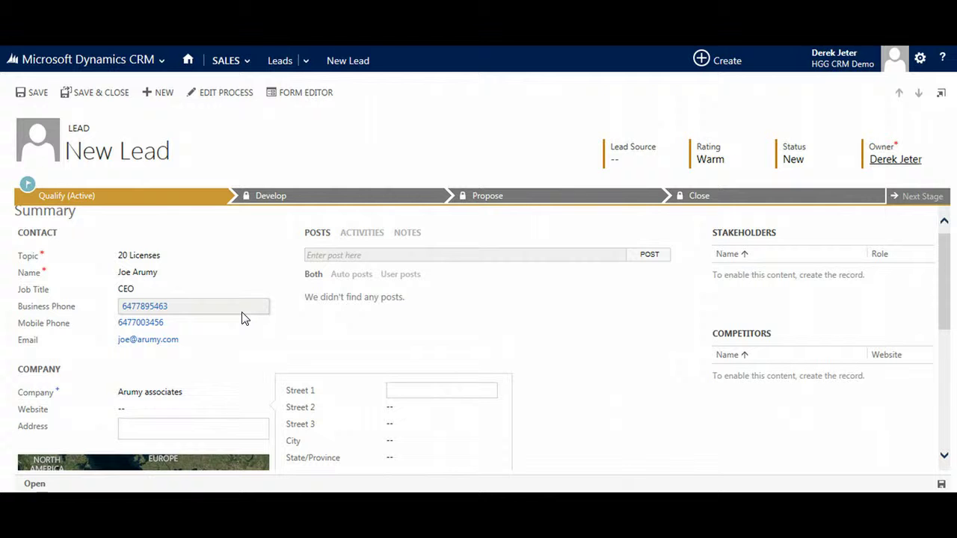
# - Fill in the lead's street, city, province, postal code and country, and apply the address
pyautogui.press('Tab')
pyautogui.press('Tab')
pyautogui.press('Tab')
pyautogui.write('Mississauga')
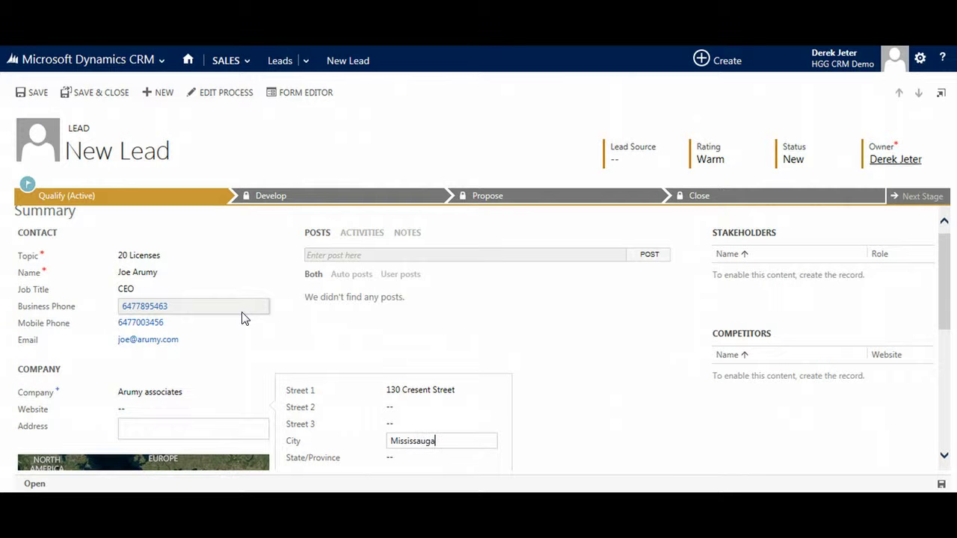
pyautogui.press('Tab')
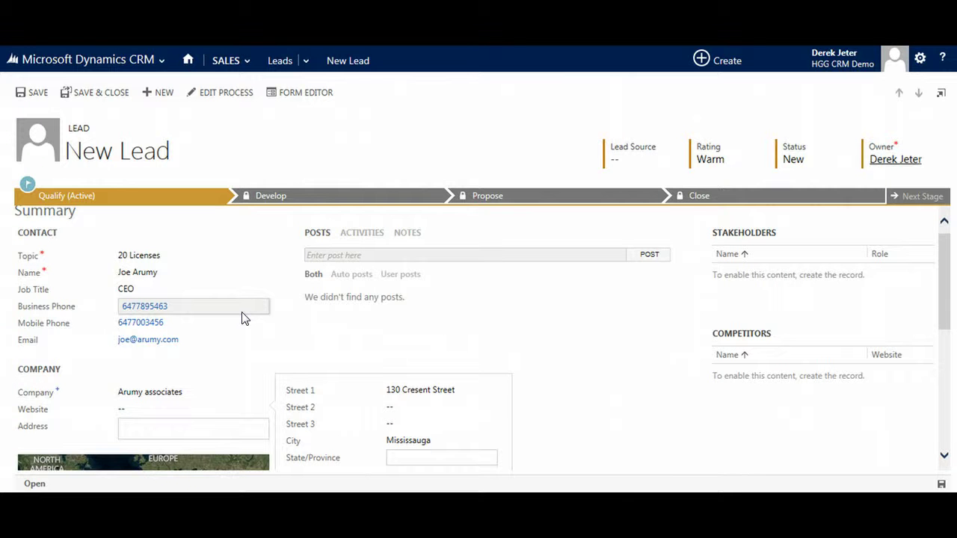
pyautogui.write('Ontario')
pyautogui.press('Tab')
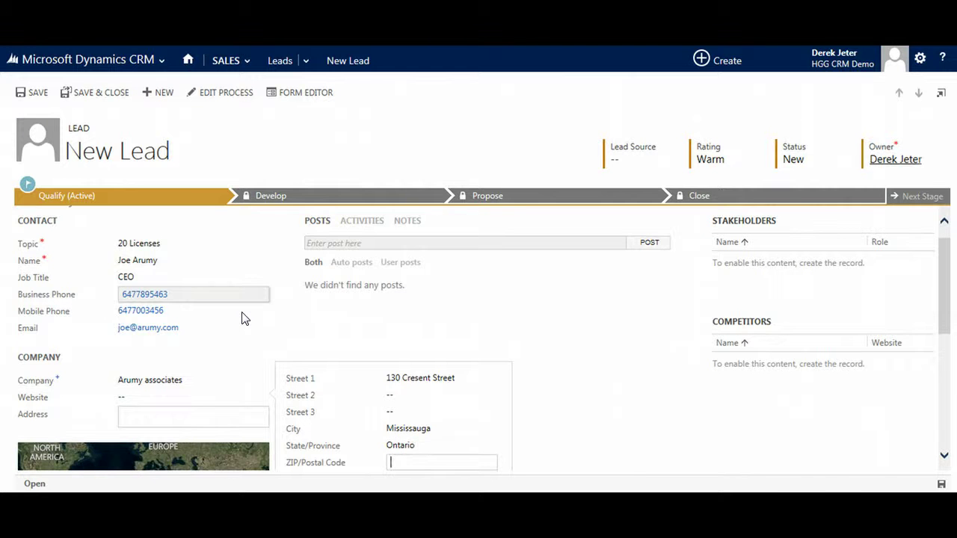
pyautogui.write('l5j3a1')
pyautogui.press('Tab')
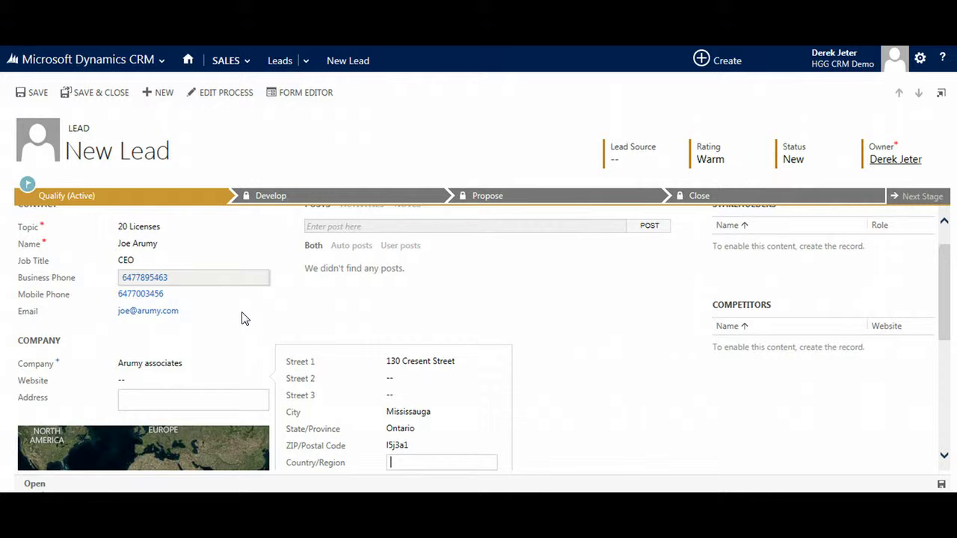
pyautogui.write('Canada')
pyautogui.press('Tab')
pyautogui.press('Return')
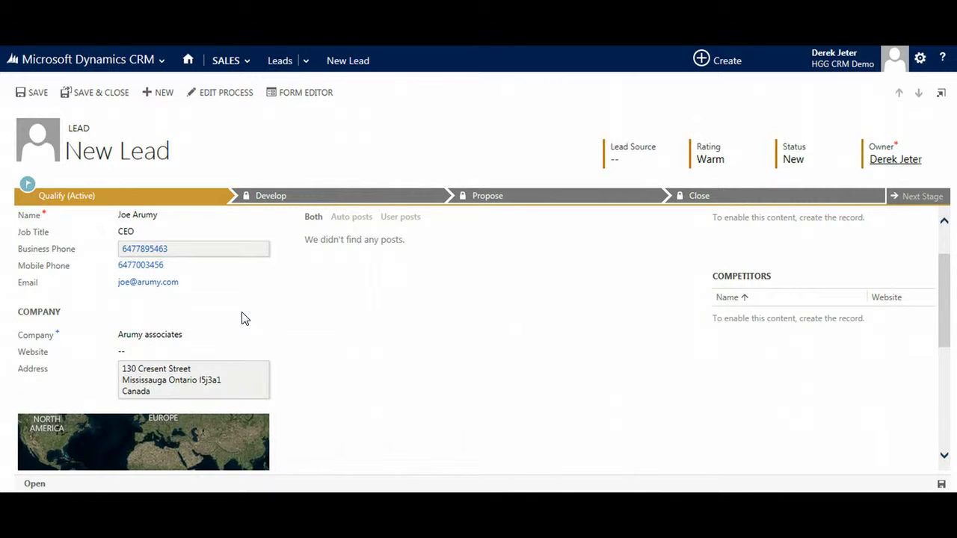
pyautogui.click(270, 314)
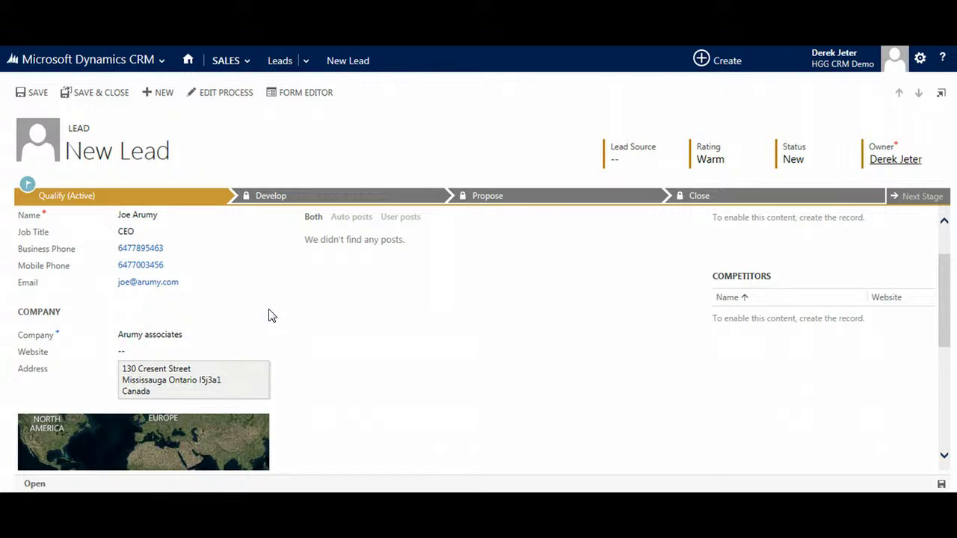
pyautogui.click(269, 302)
# - Save the new lead record
pyautogui.scroll(1, 271, 301)
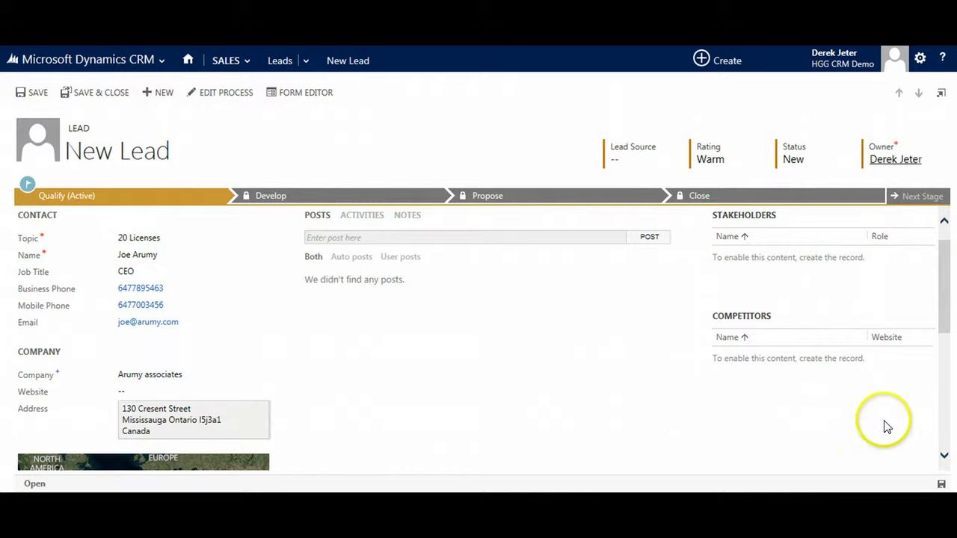
pyautogui.click(941, 486)
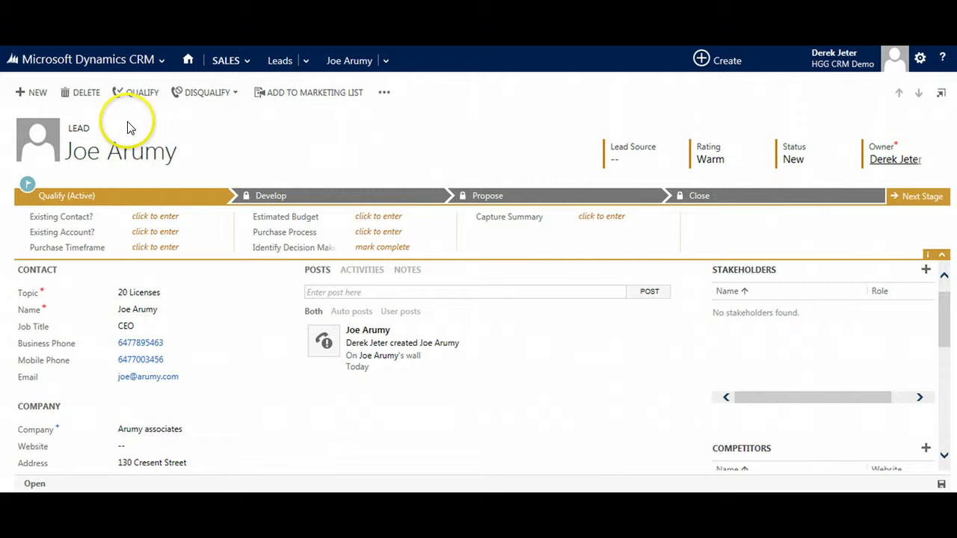
# - Qualify the lead, continuing past the duplicate warning to create new account and contact
pyautogui.click(142, 93)
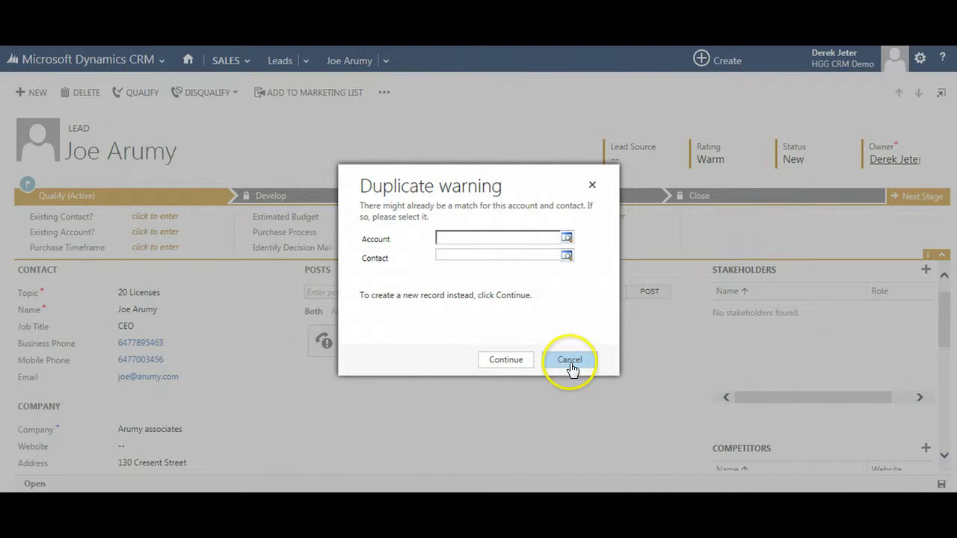
pyautogui.click(504, 360)
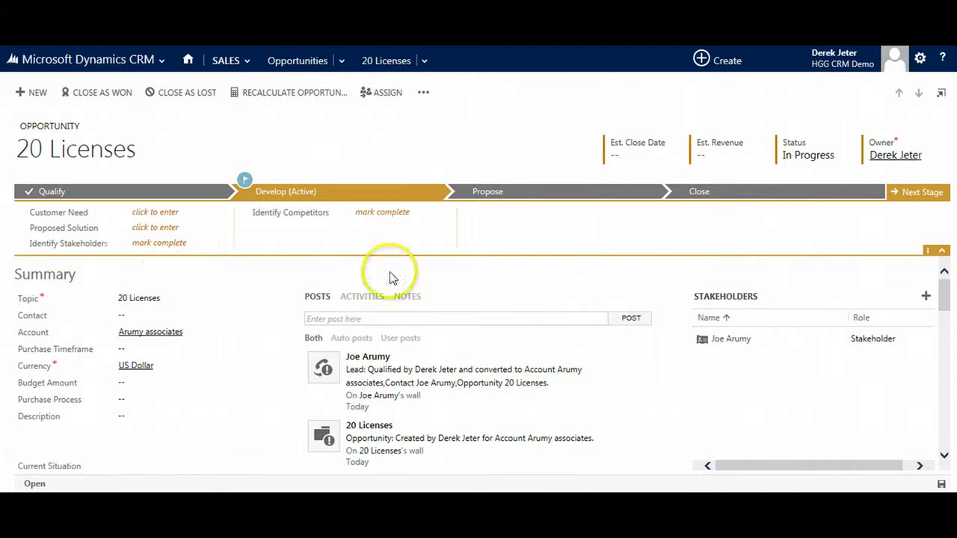
# - Set estimated close date 10/29/2014 and estimated revenue $1,000,000.00 on the opportunity
pyautogui.click(636, 155)
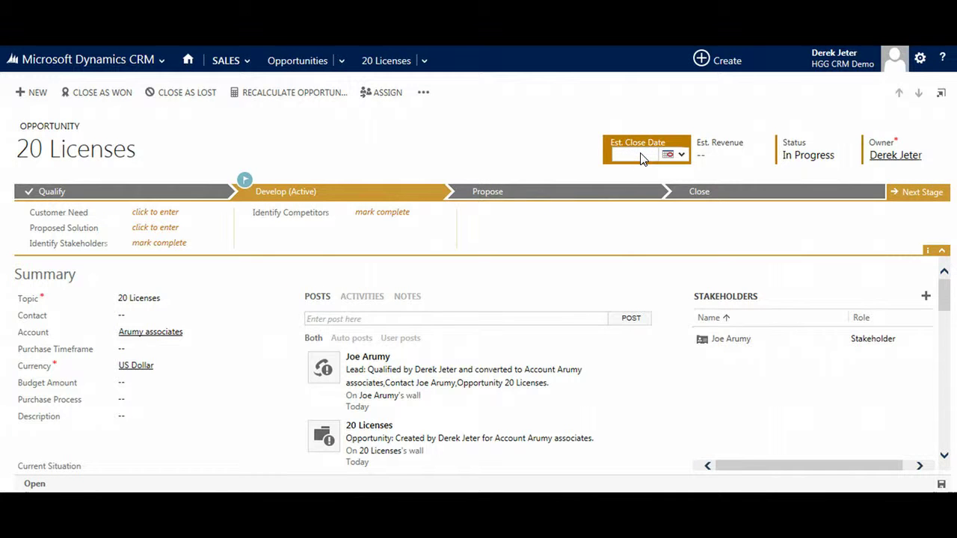
pyautogui.click(668, 155)
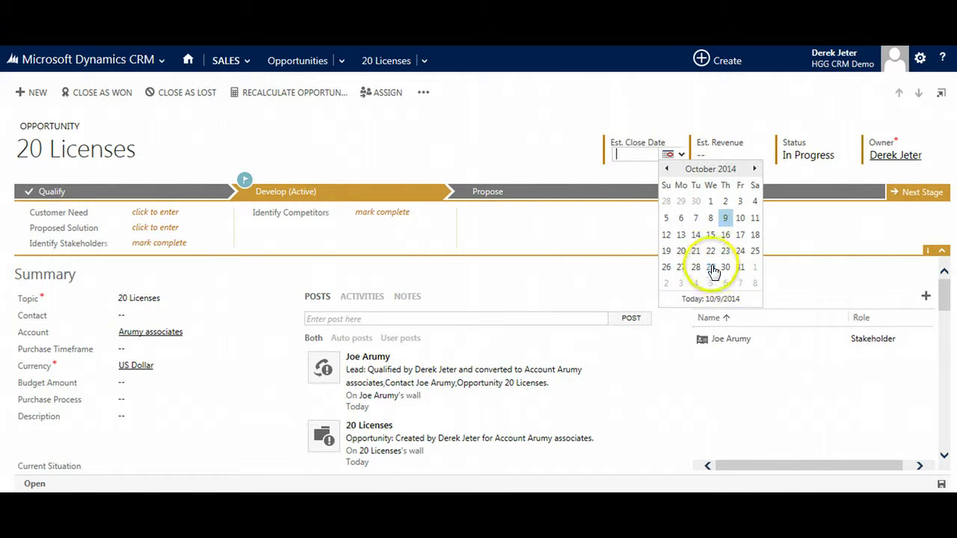
pyautogui.click(710, 267)
pyautogui.click(704, 153)
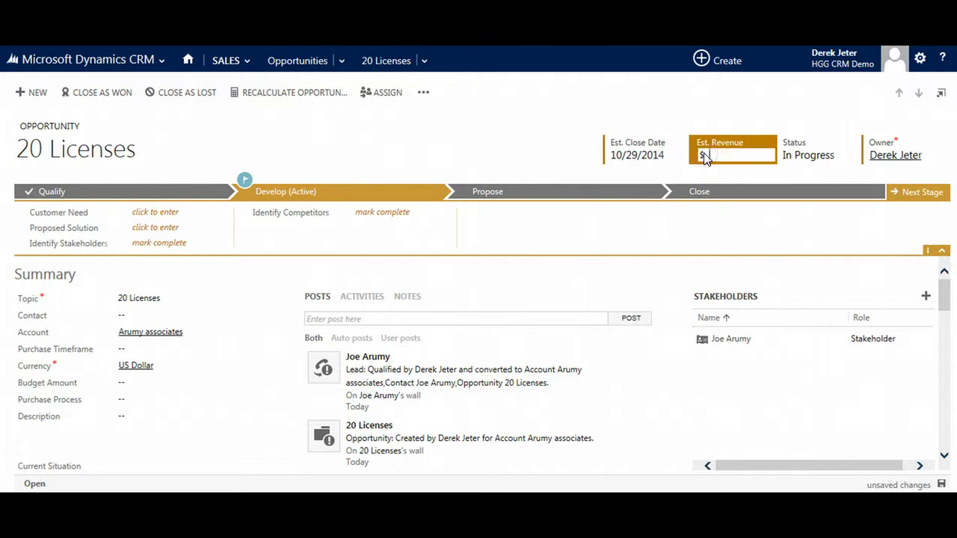
pyautogui.write('1000000')
pyautogui.click(705, 240)
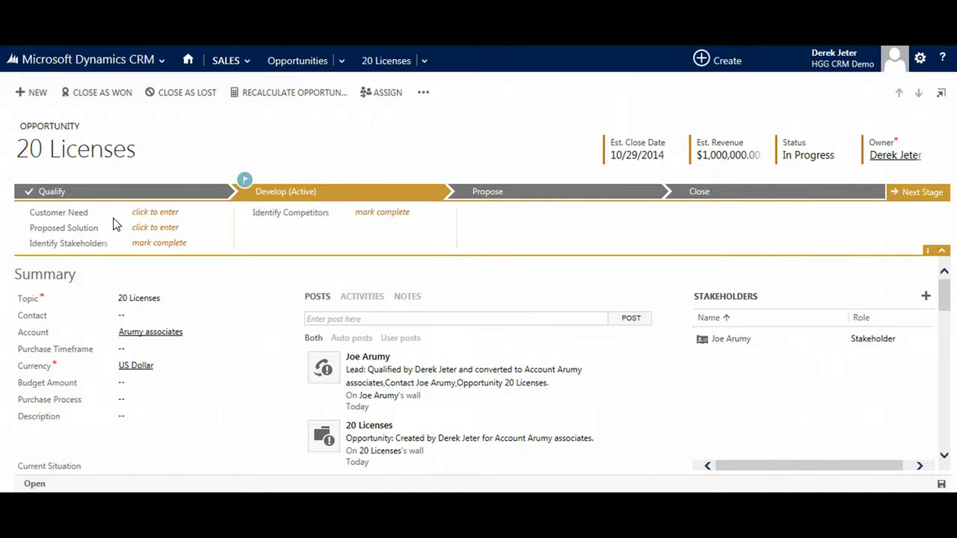
# - Advance the 20 Licenses opportunity from Develop to the Propose stage
pyautogui.click(146, 229)
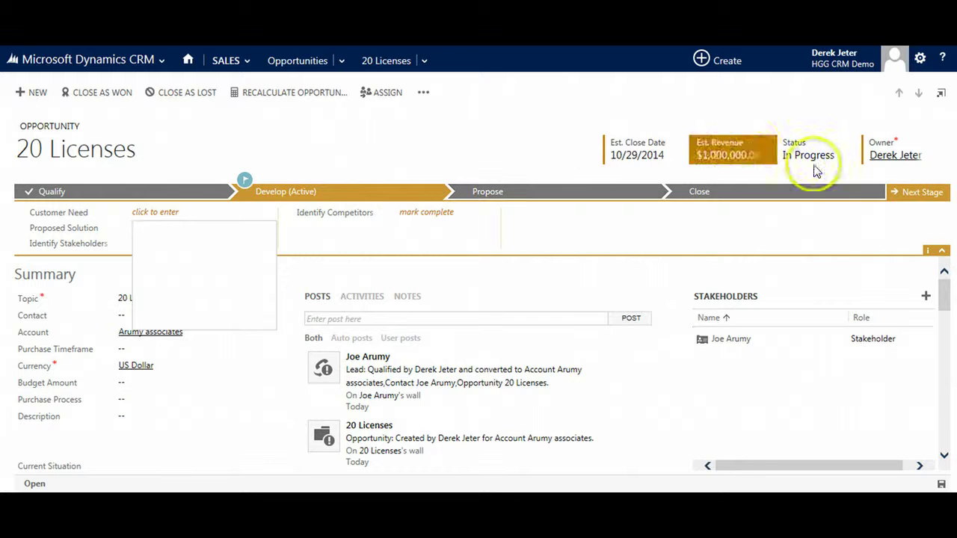
pyautogui.click(905, 203)
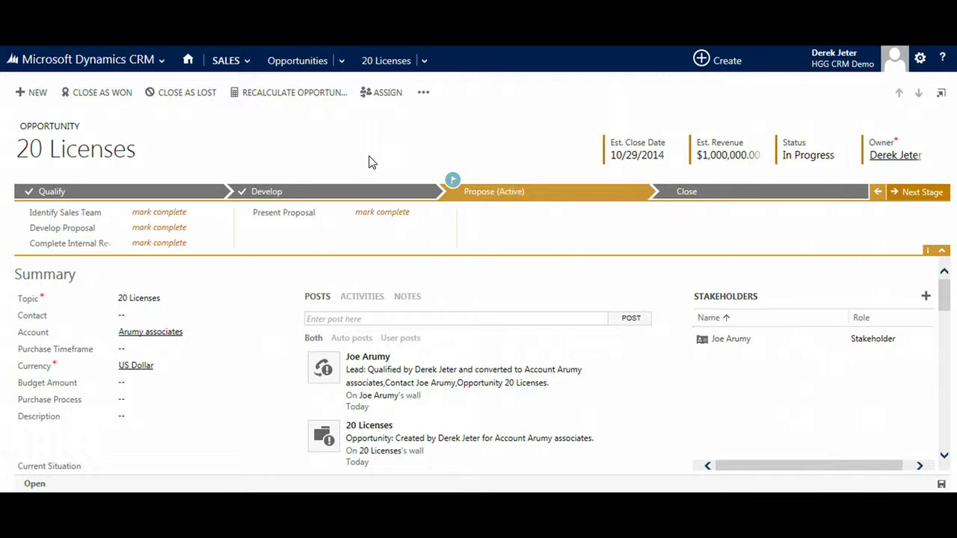
# - Close the 20 Licenses opportunity with Status Reason Won and $1,000,000.00 actual revenue
pyautogui.click(83, 95)
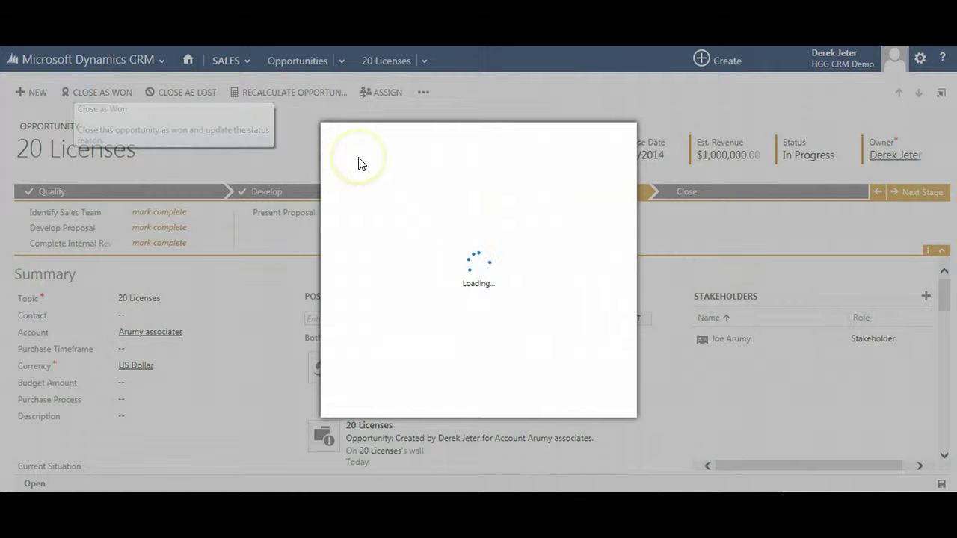
pyautogui.click(495, 211)
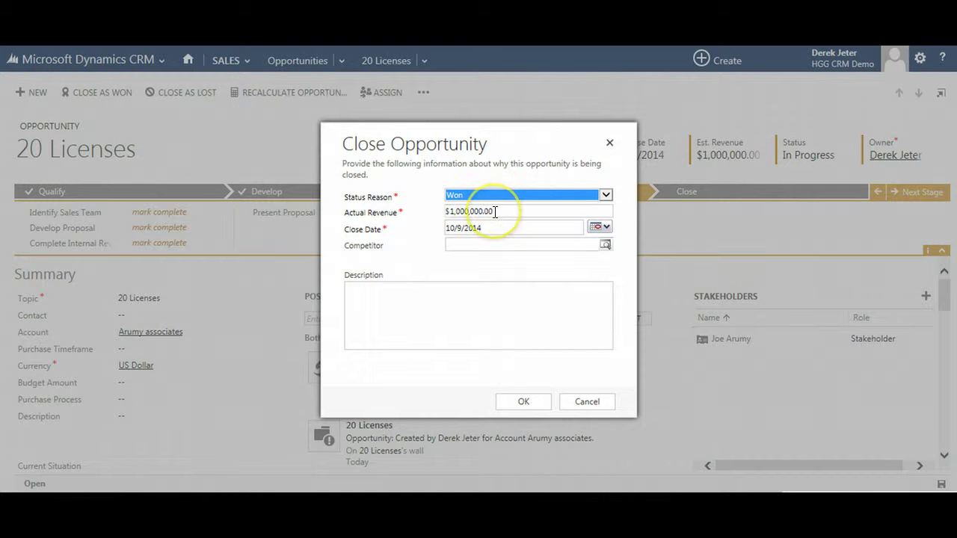
pyautogui.click(481, 212)
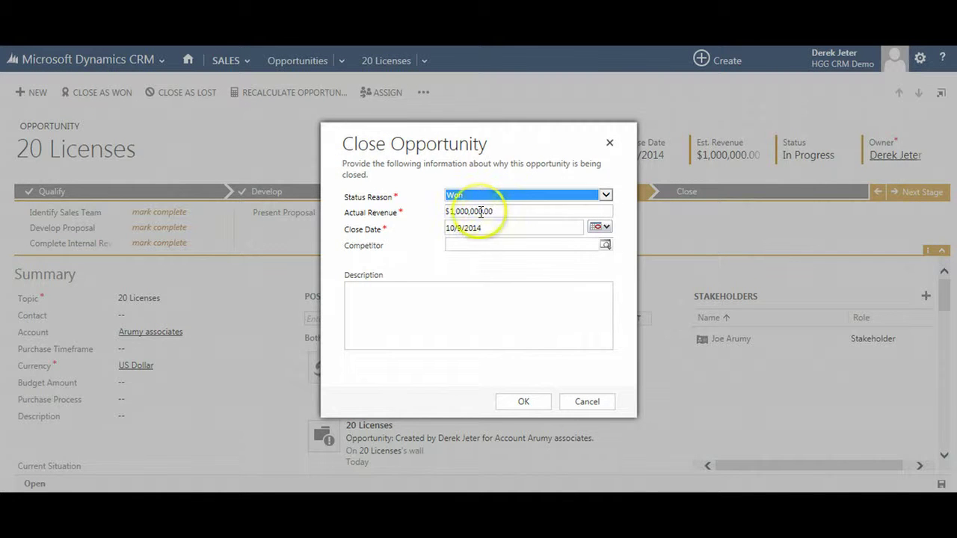
pyautogui.click(536, 401)
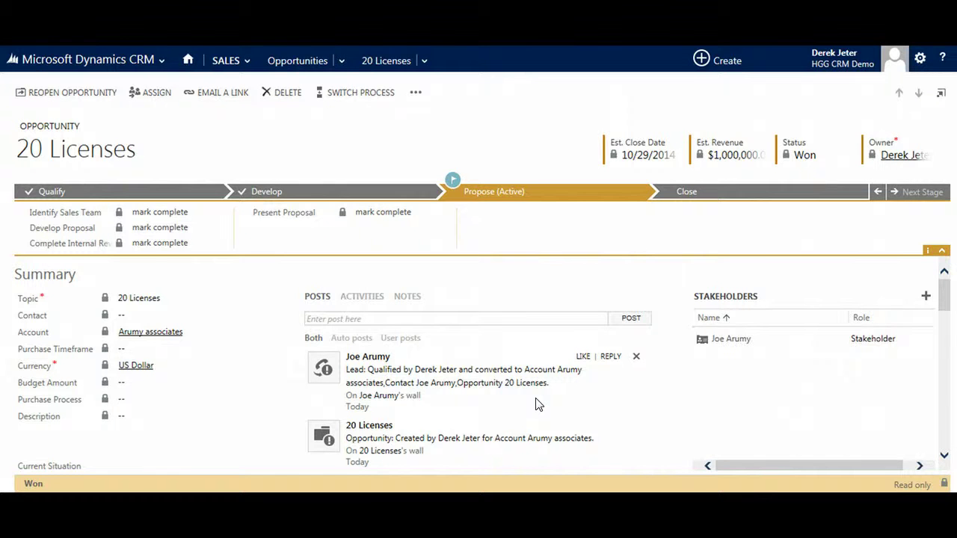
pyautogui.click(496, 400)
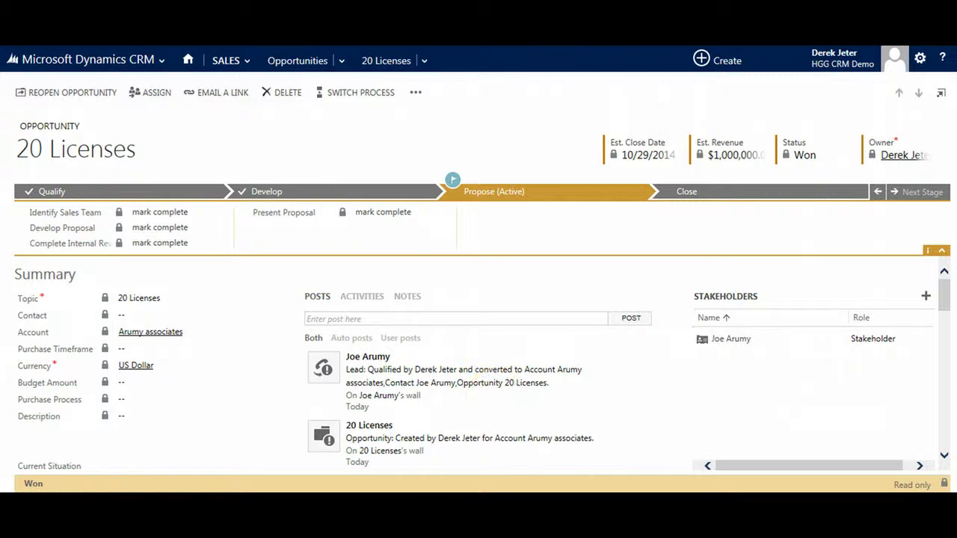